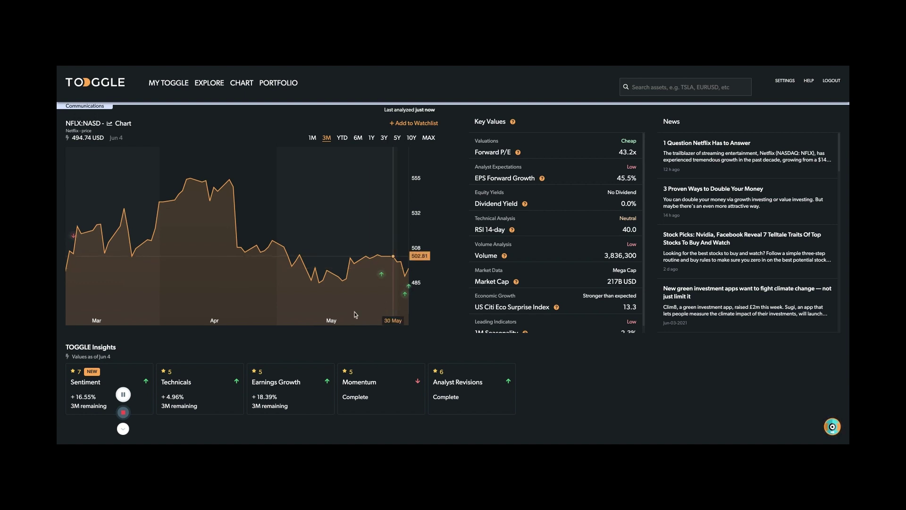
Step: Open the Netflix Sentiment insight card from TOGGLE Insights to view its full page
left_click(91, 386)
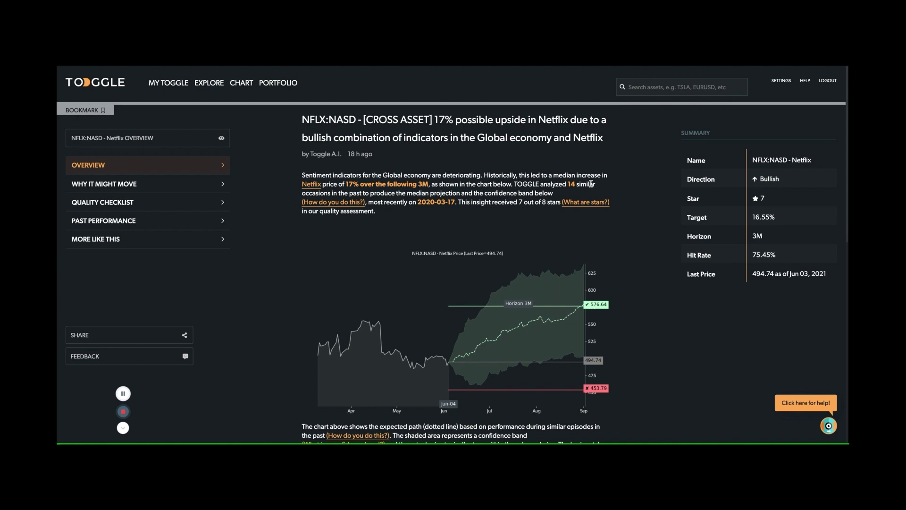
mouse_move(454, 334)
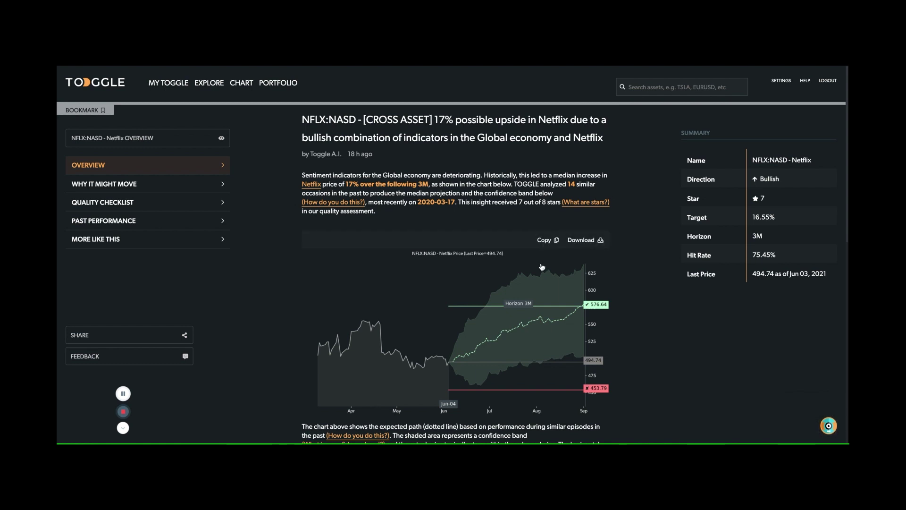
scroll(509, 279, "down", 2)
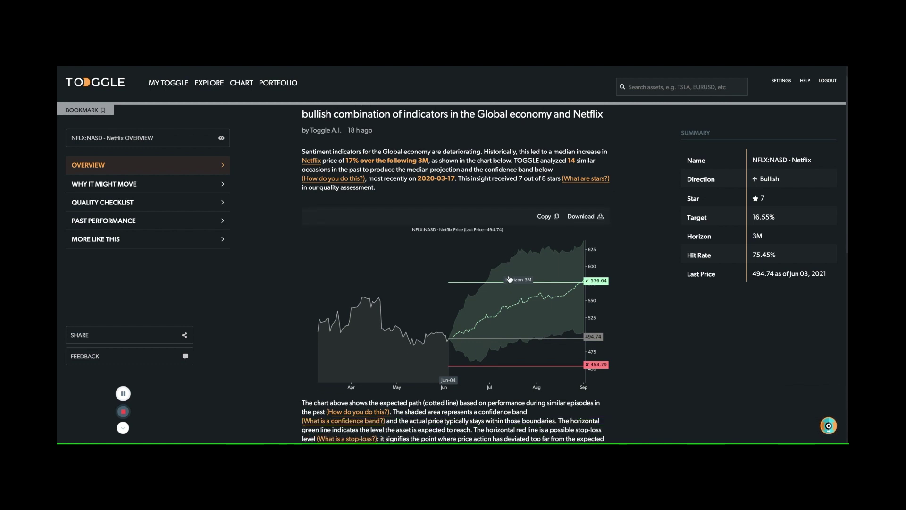
scroll(508, 280, "up", 1)
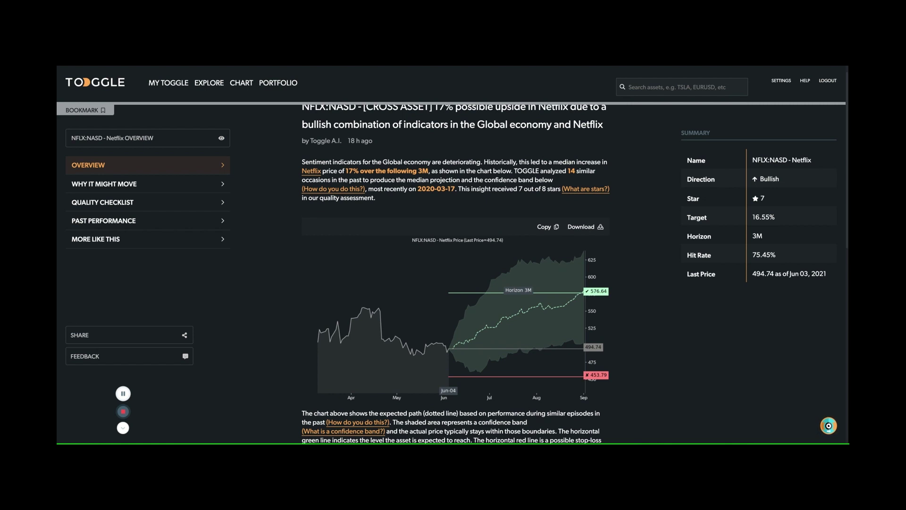
Step: Jump to the Why It Might Move section showing signal dates and two driver conditions
left_click(132, 184)
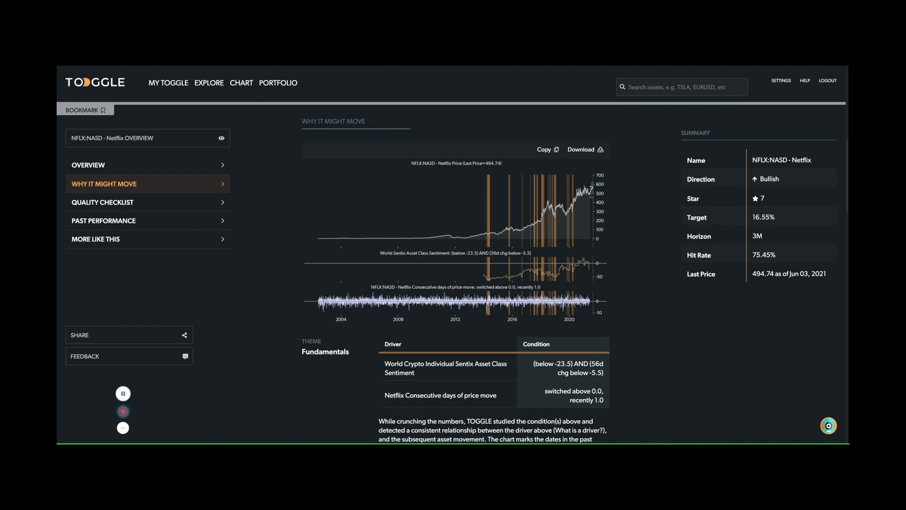
Step: Jump to Past Performance to view the cumulative return and target-versus-actual charts
left_click(131, 222)
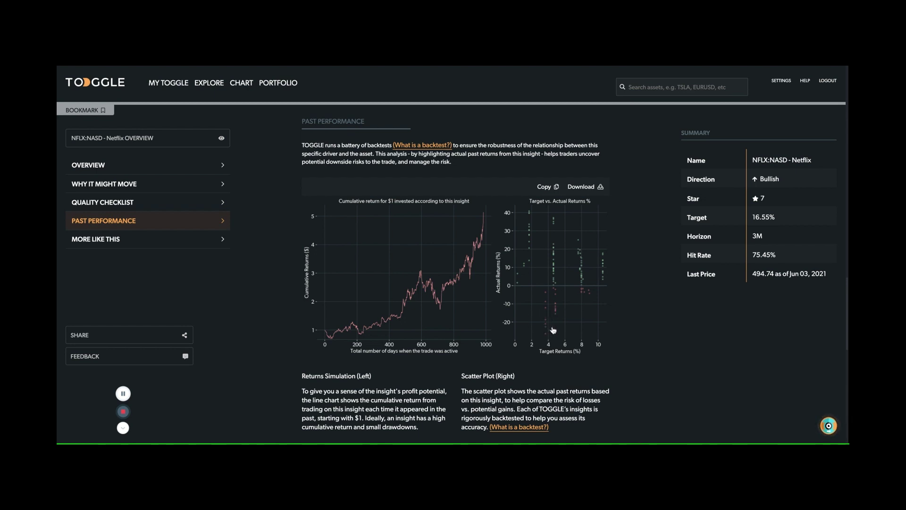
Step: Return to the Overview showing the 17% upside headline and 3-month projection
left_click(139, 170)
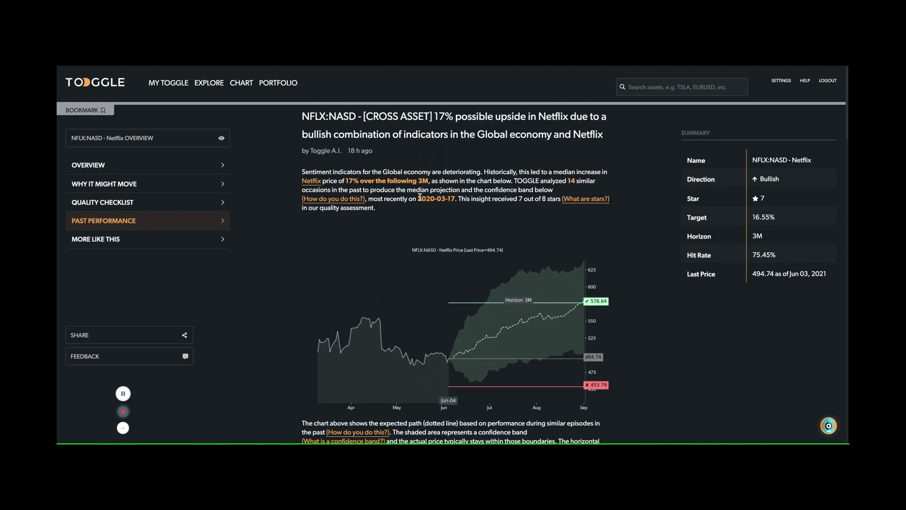